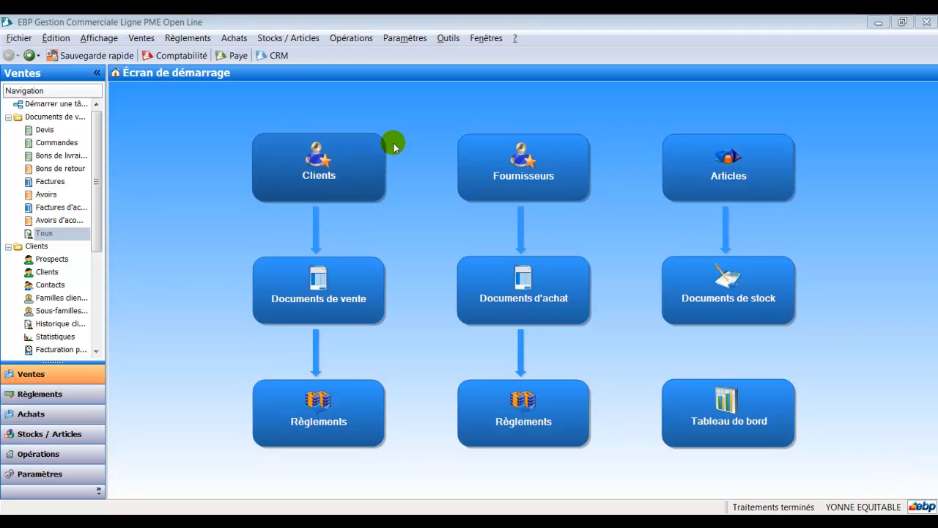
Open the list of sales documents and show only the invoices
click(313, 287)
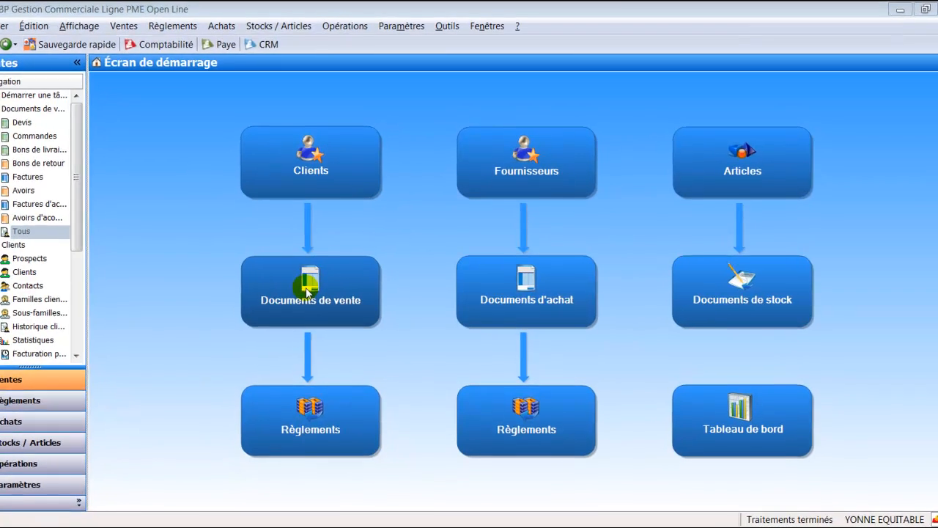
click(303, 288)
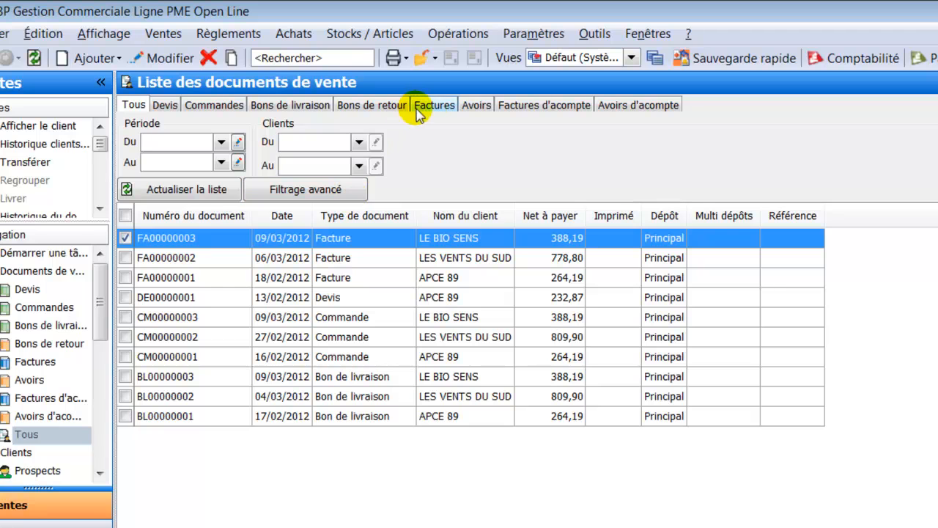
click(434, 107)
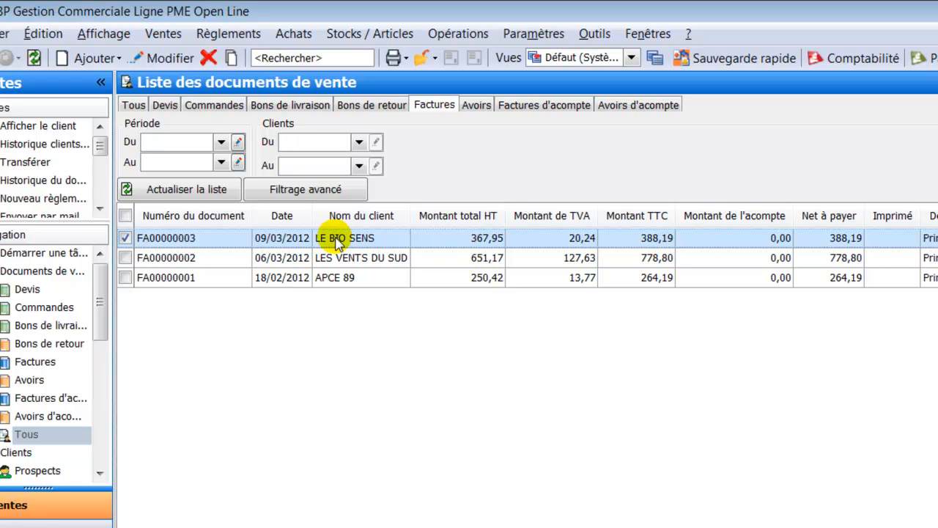
right_click(154, 243)
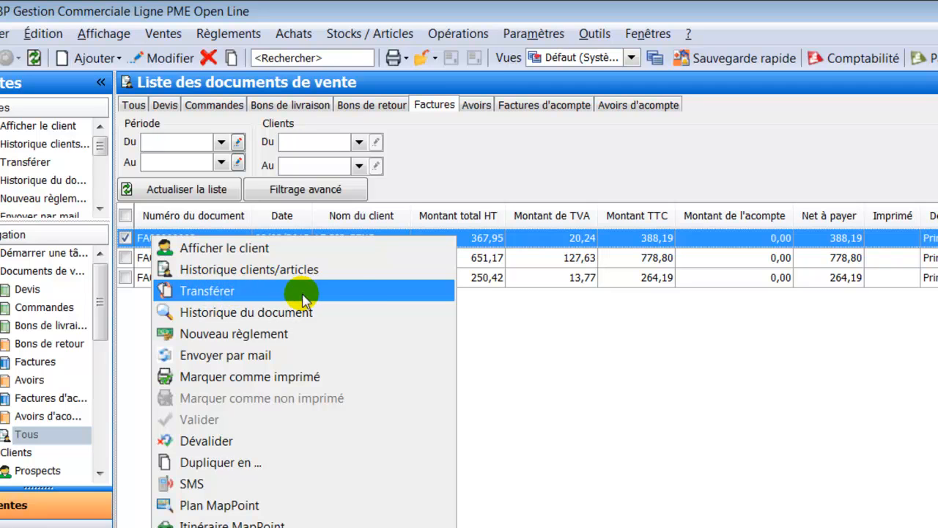
click(363, 293)
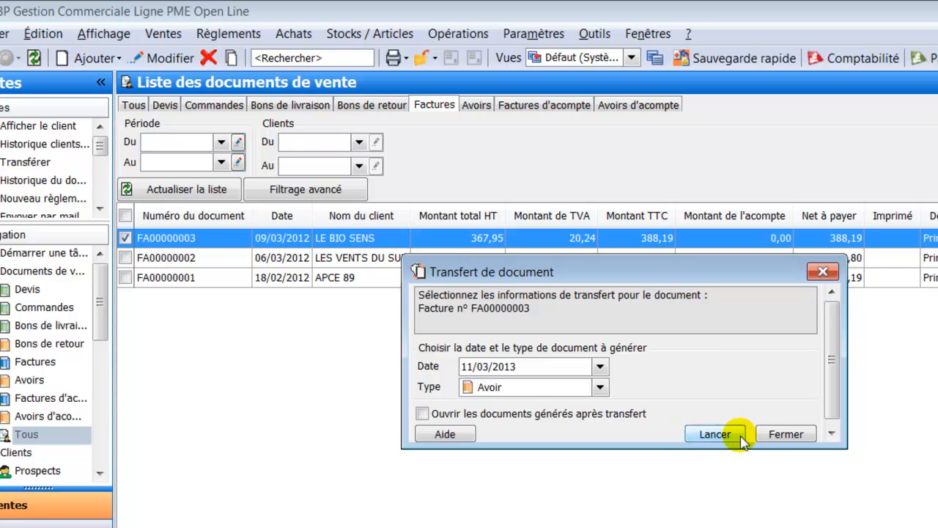
click(775, 437)
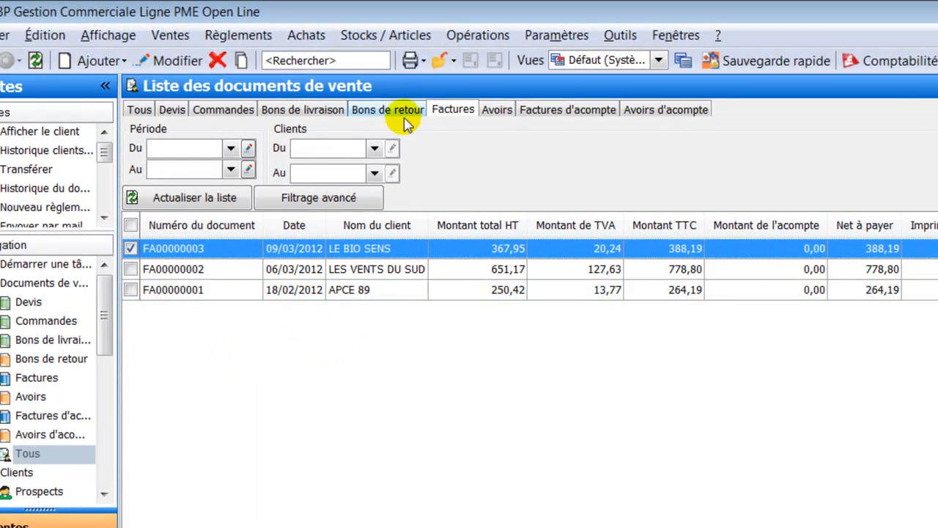
Show the customer return slips (Bons de retour) and create a new one
click(388, 111)
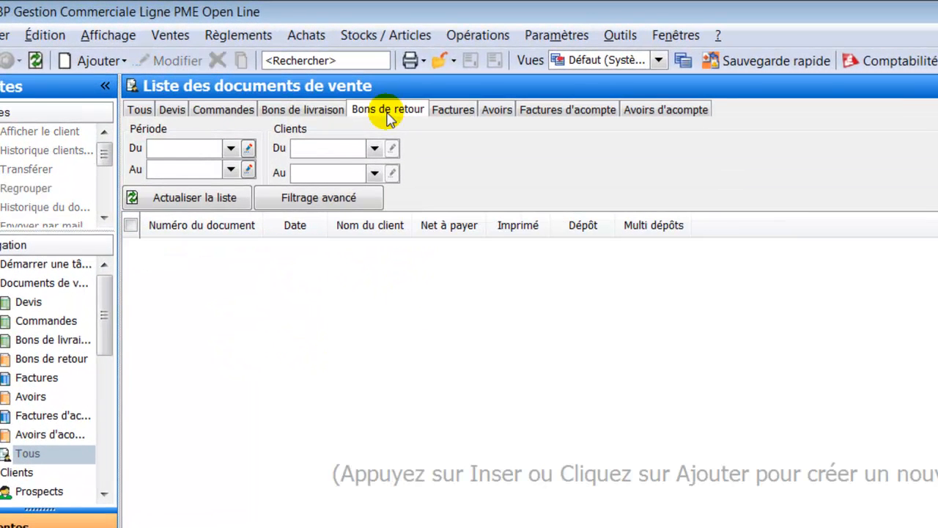
click(114, 61)
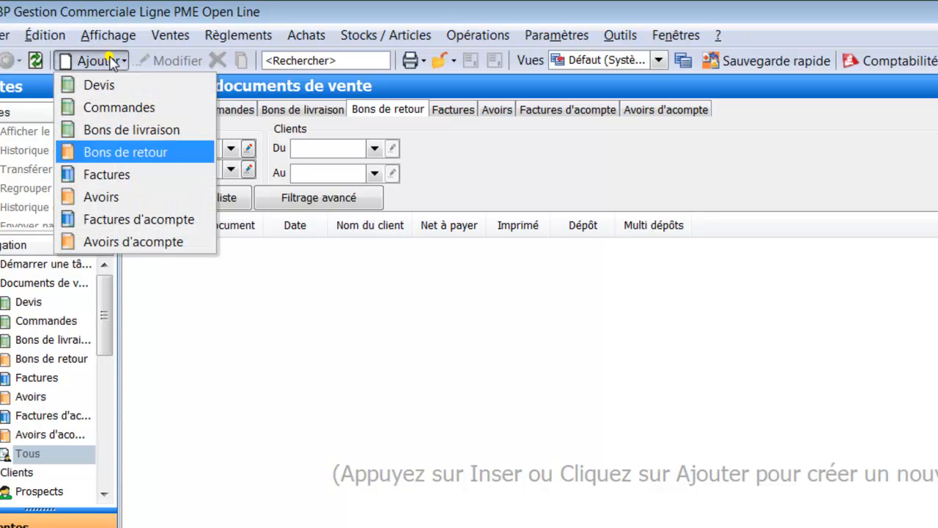
click(92, 154)
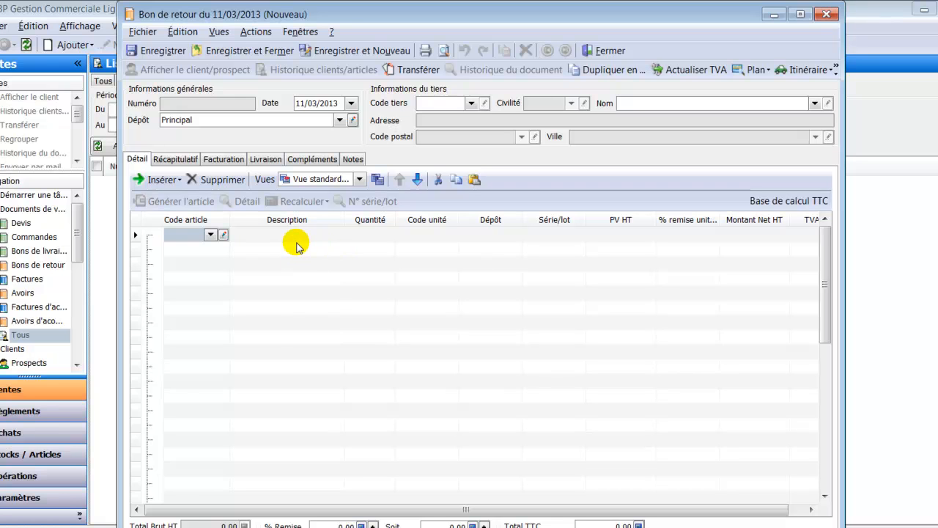
Date the return slip 10/03/2012 and choose LE BIO SENS as its client
click(350, 104)
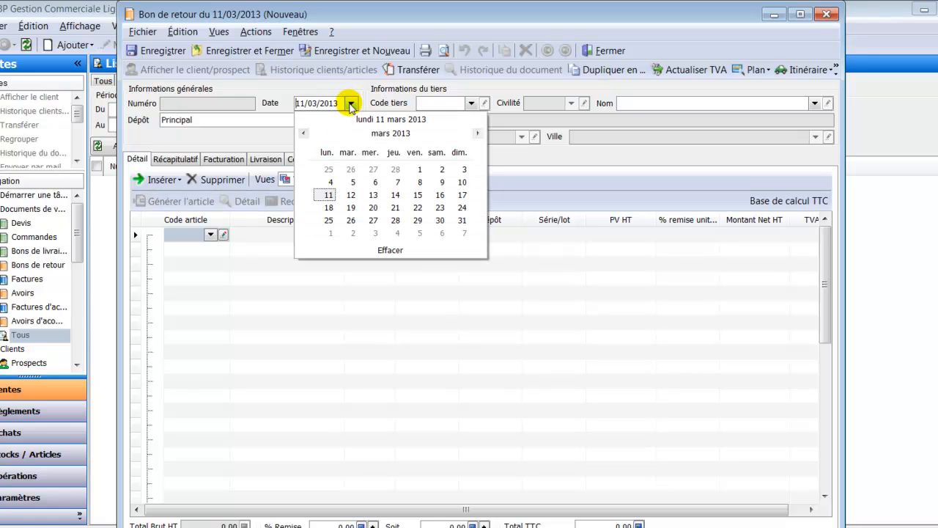
click(321, 104)
text(10)
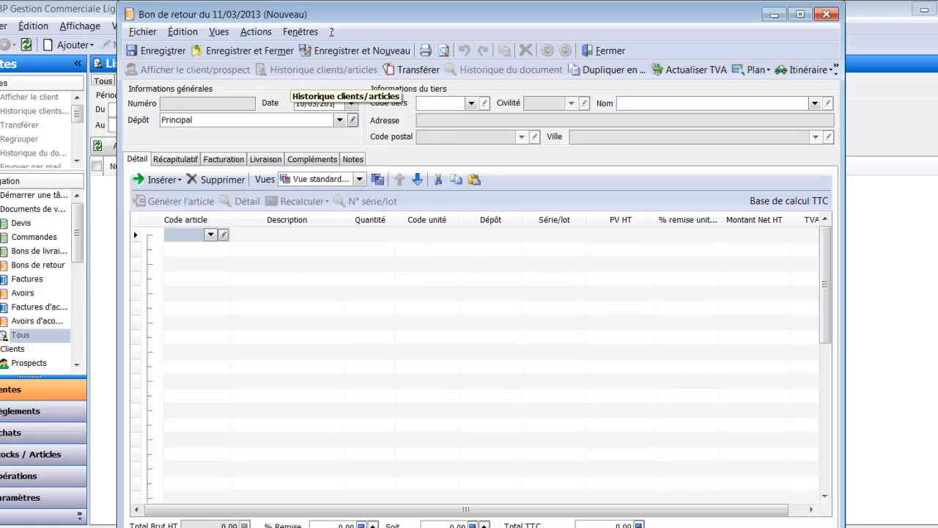
key(Tab)
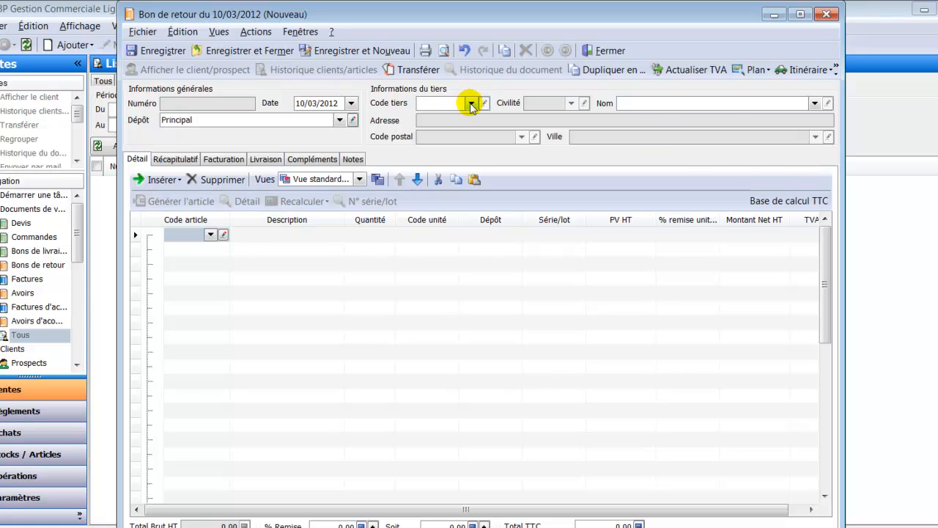
click(472, 104)
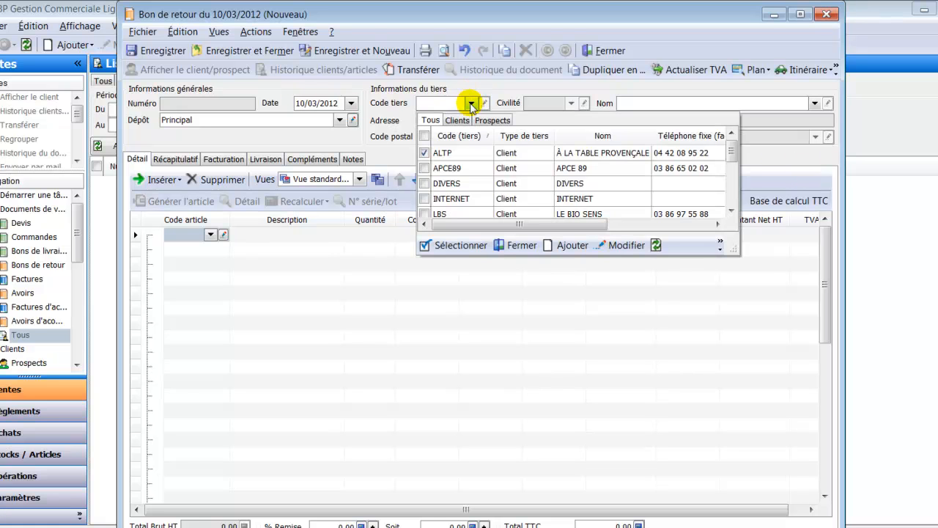
click(722, 213)
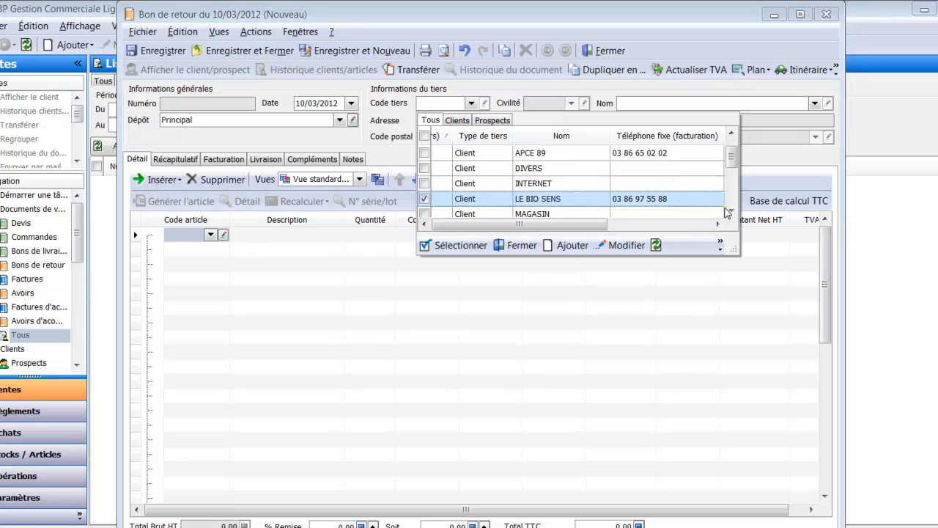
click(475, 197)
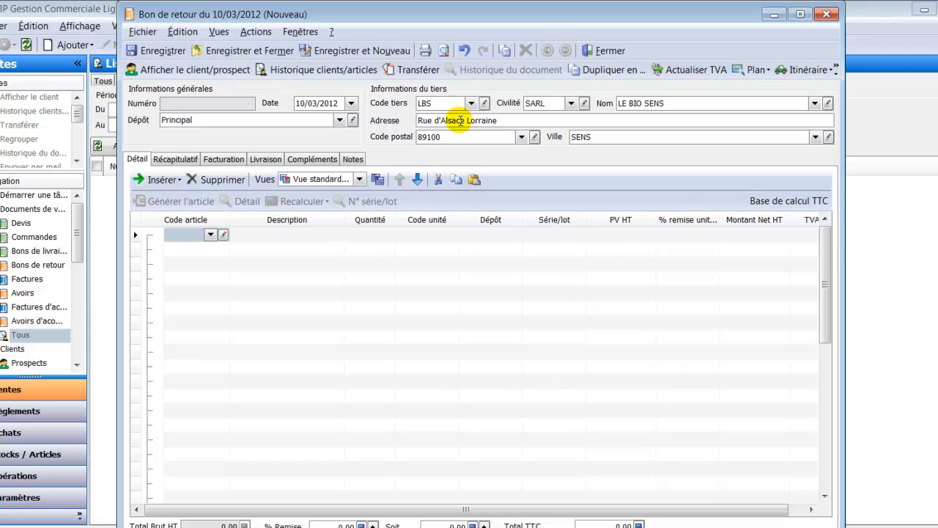
Add article YAAB on the first detail line of the return slip with a quantity of 2
click(175, 235)
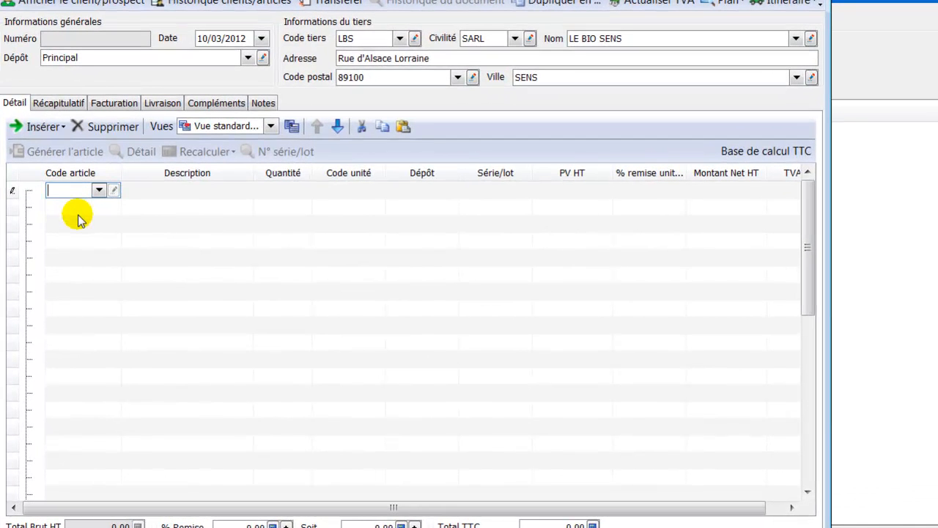
text(yaab)
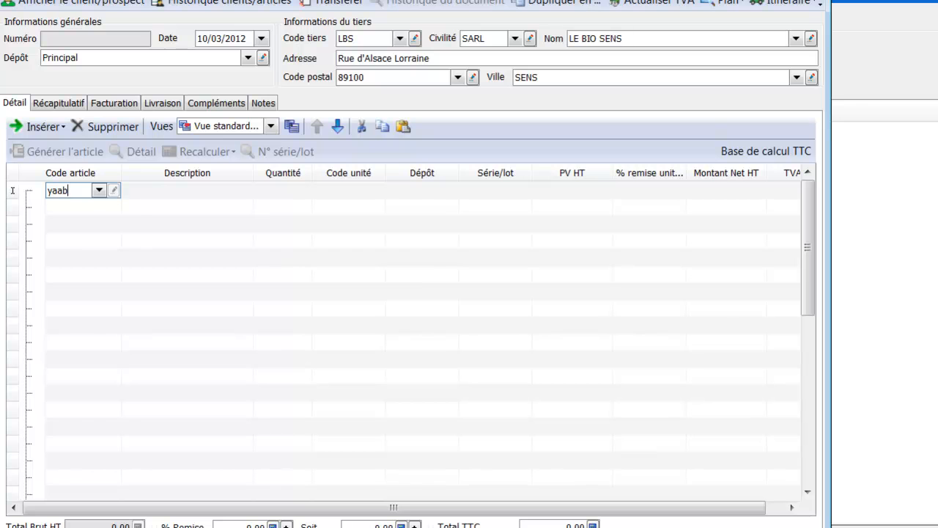
click(168, 247)
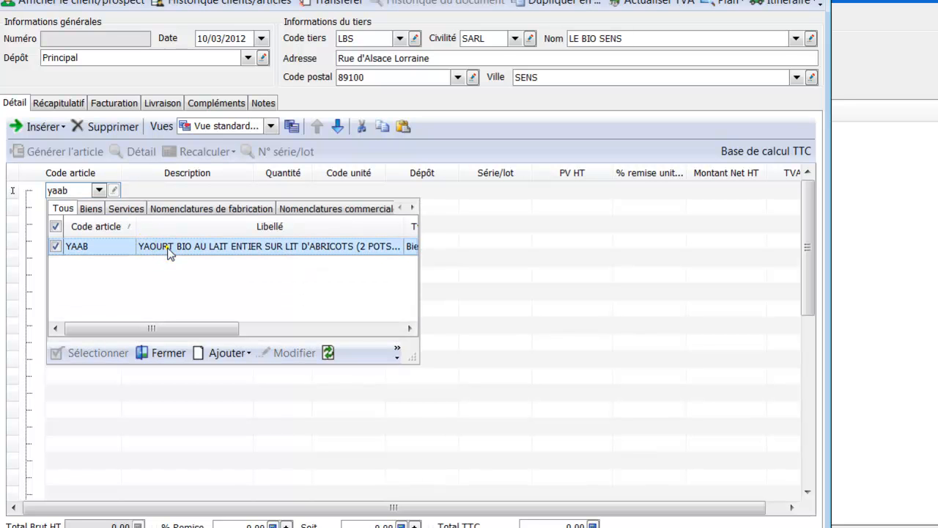
key(Return)
click(286, 193)
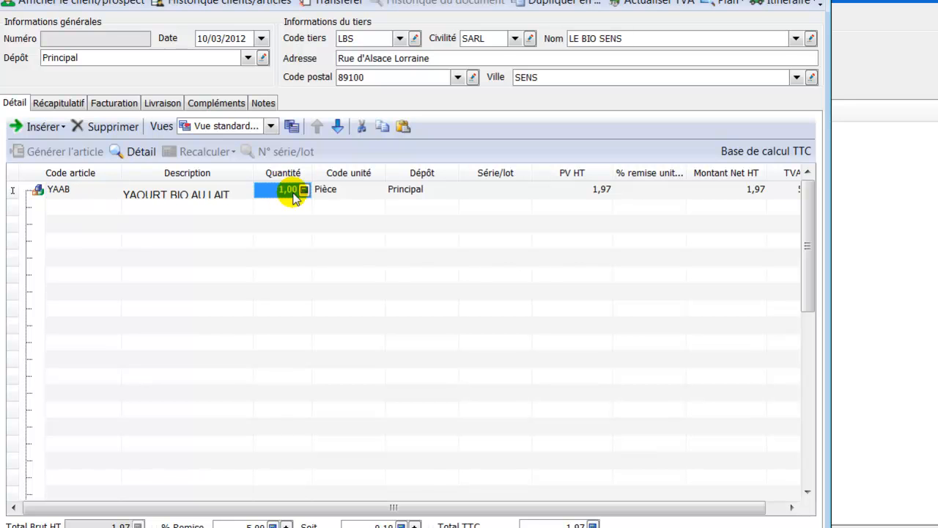
text(2)
key(Tab)
key(Tab)
key(Tab)
key(Tab)
key(Tab)
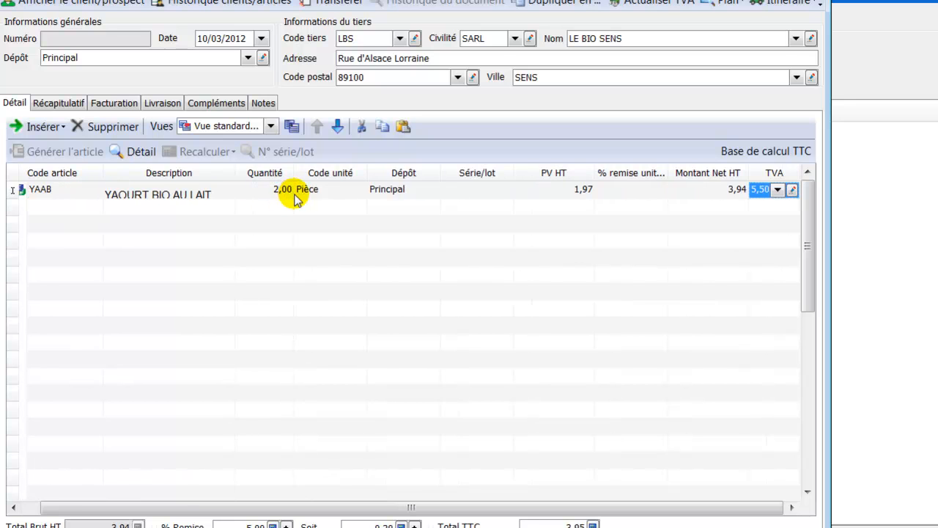
Add article YAVAN on the second detail line with a quantity of 1
click(63, 205)
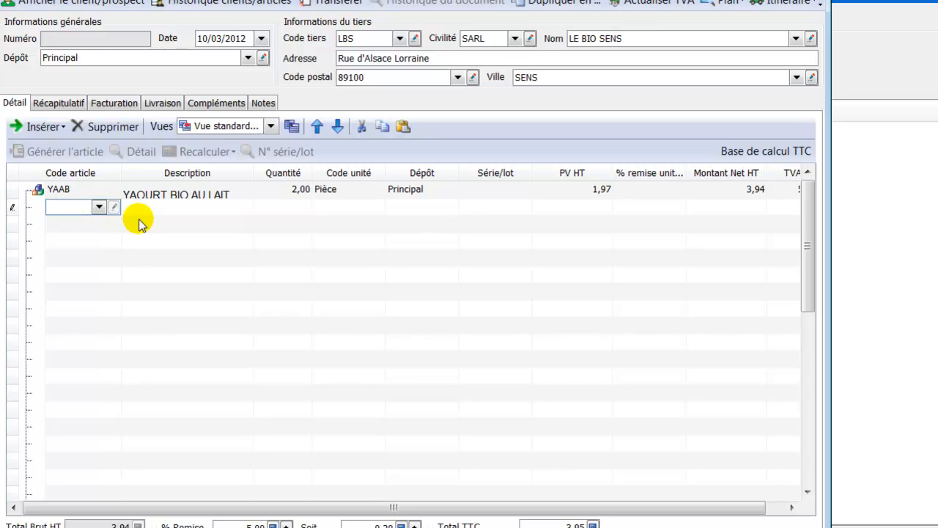
text(yavan)
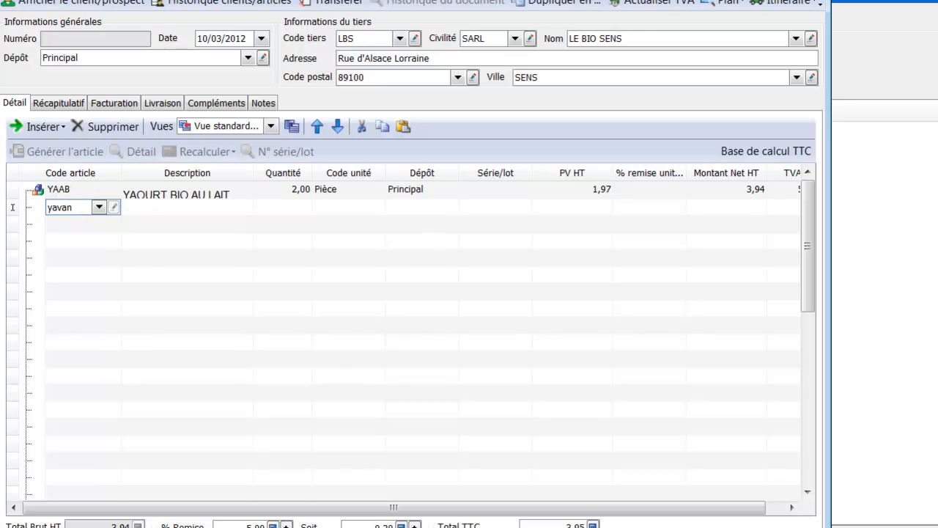
key(Tab)
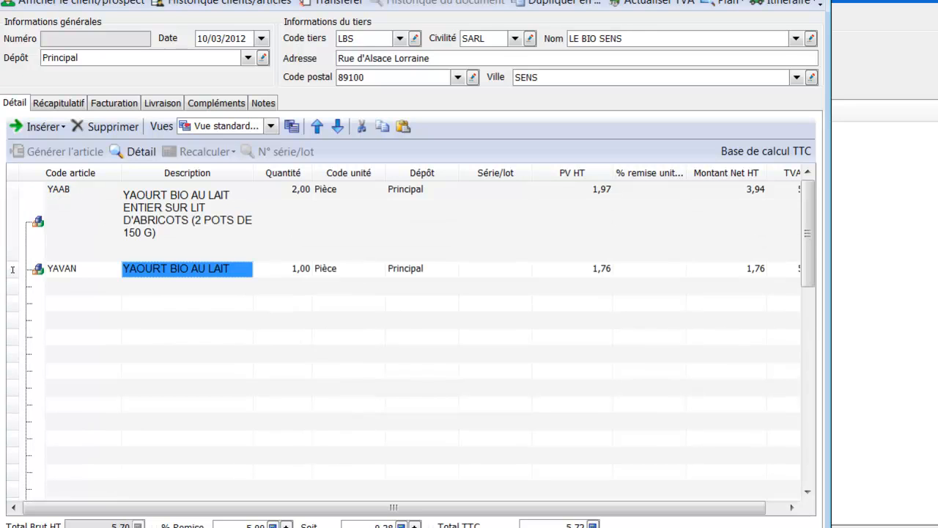
click(305, 270)
key(Tab)
key(Tab)
key(Tab)
key(Tab)
key(Tab)
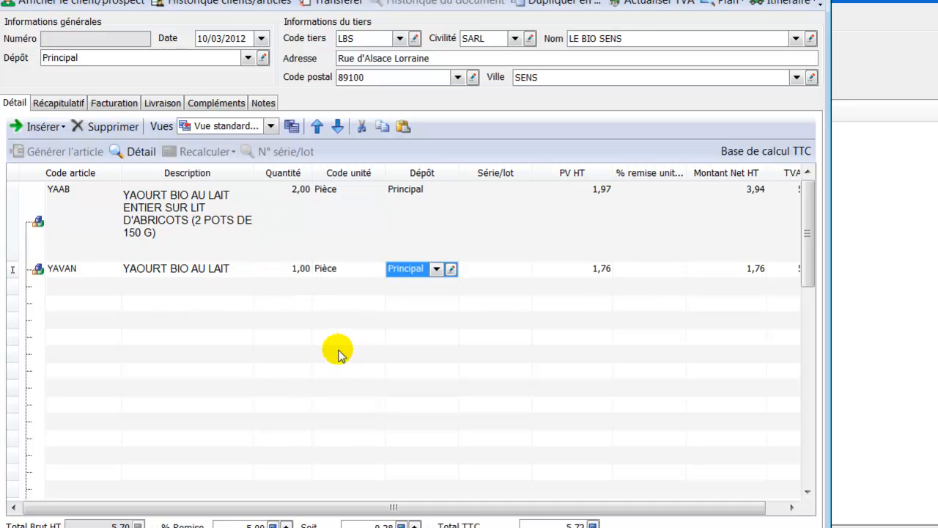
key(Tab)
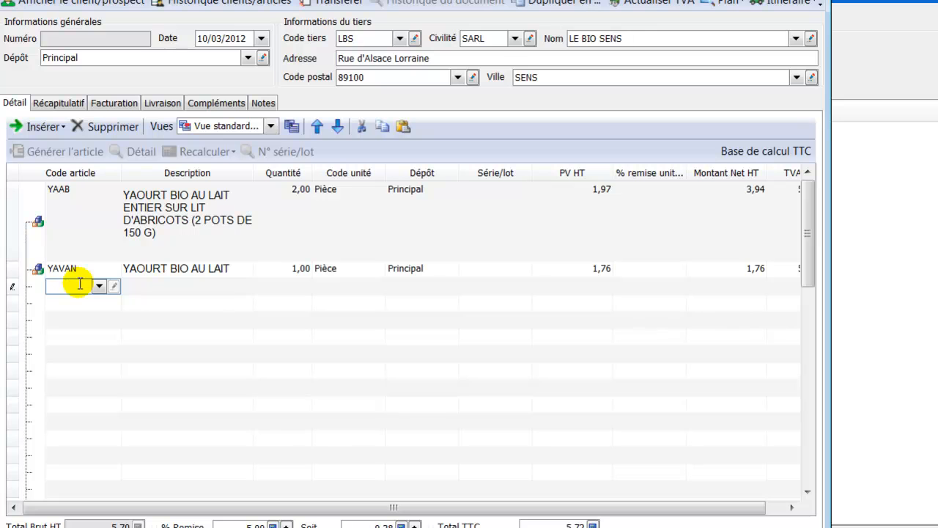
Add article TING on the third detail line with a quantity of 4
text(ting)
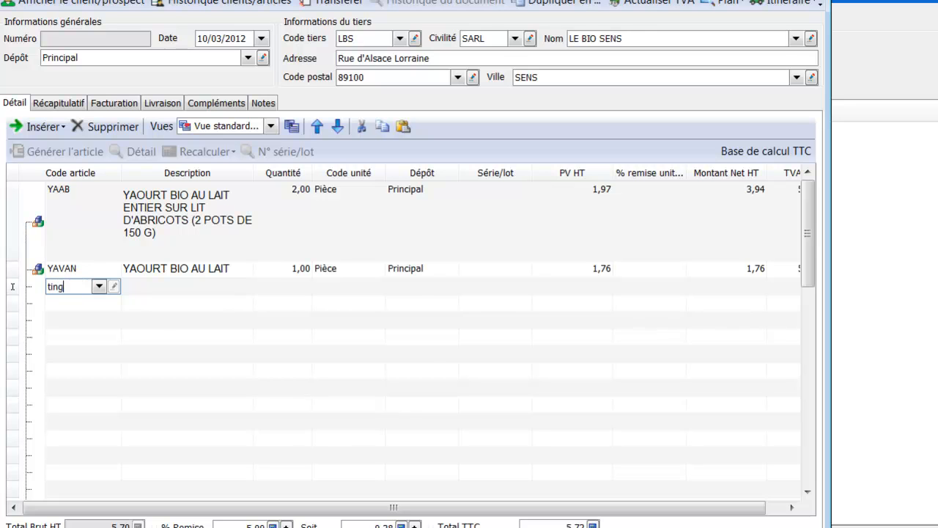
click(144, 342)
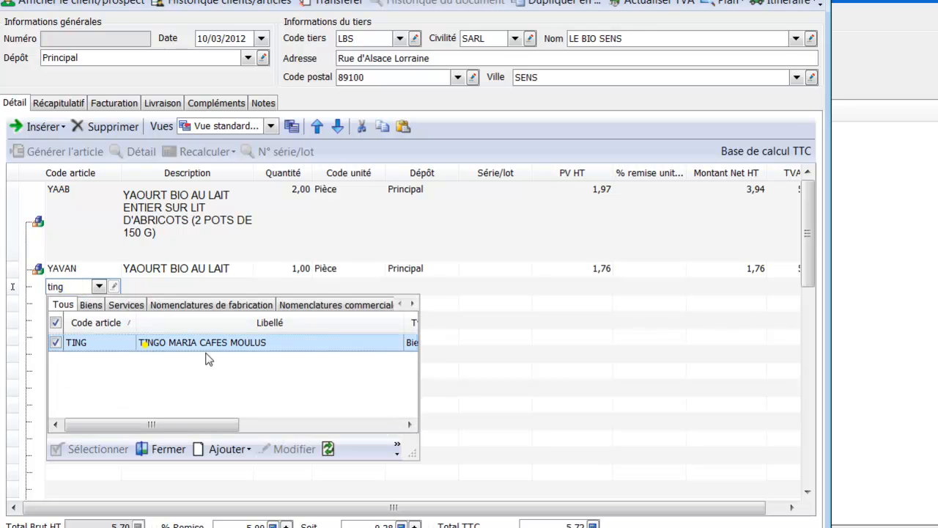
key(Return)
key(Return)
key(Return)
text(4)
key(Return)
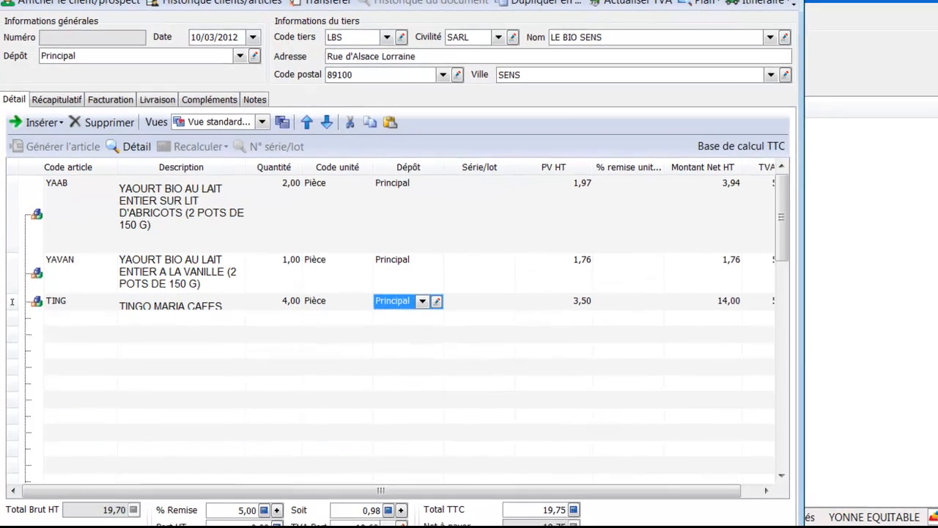
Maximize the return slip, review its summary of totals and VAT, and save it
click(760, 2)
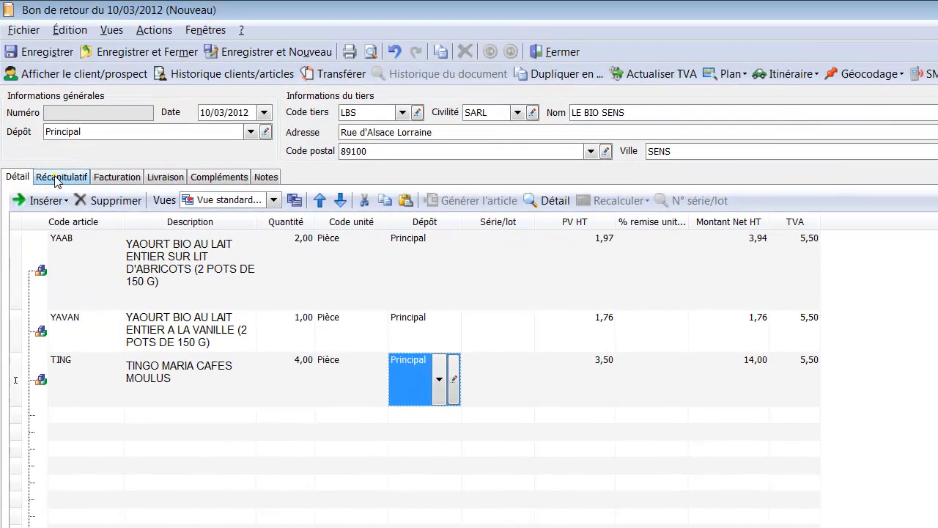
click(60, 178)
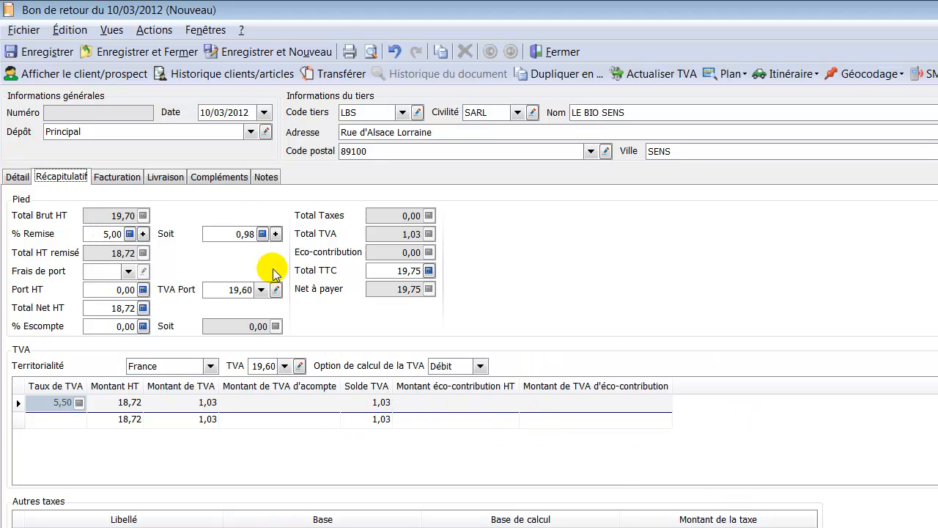
click(57, 53)
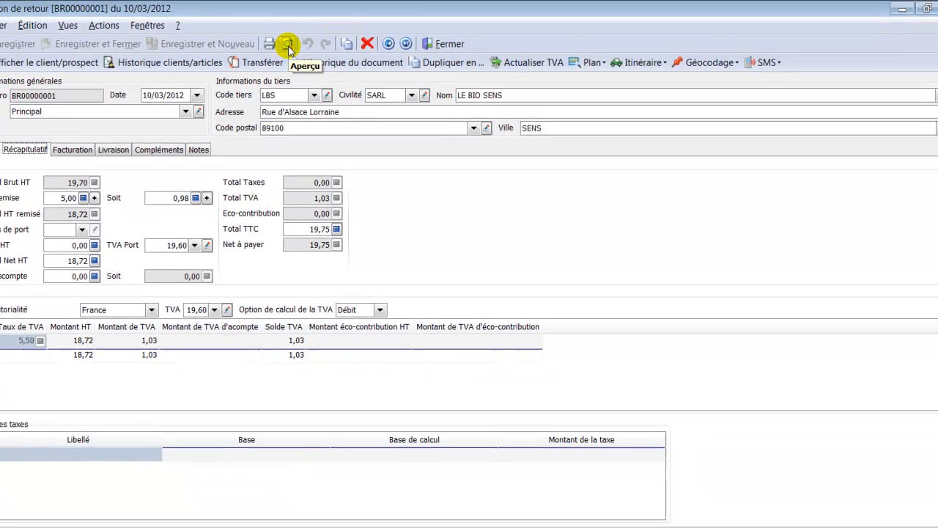
Preview the printed return slip, examine its article lines, and close the preview
click(329, 47)
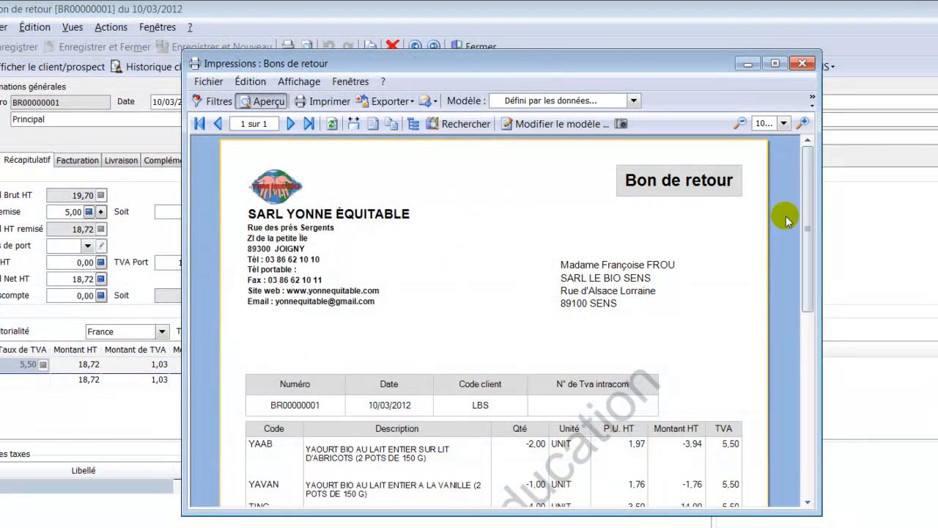
drag(814, 209, 775, 293)
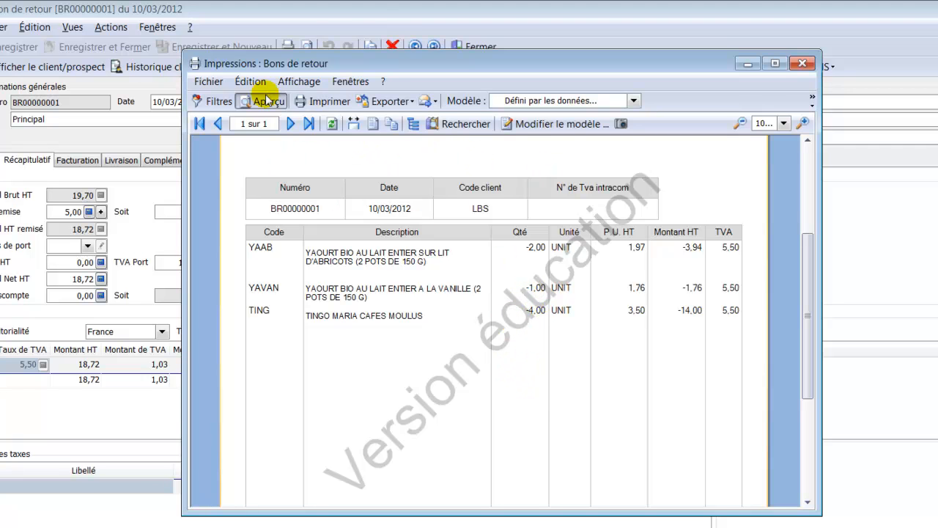
click(804, 65)
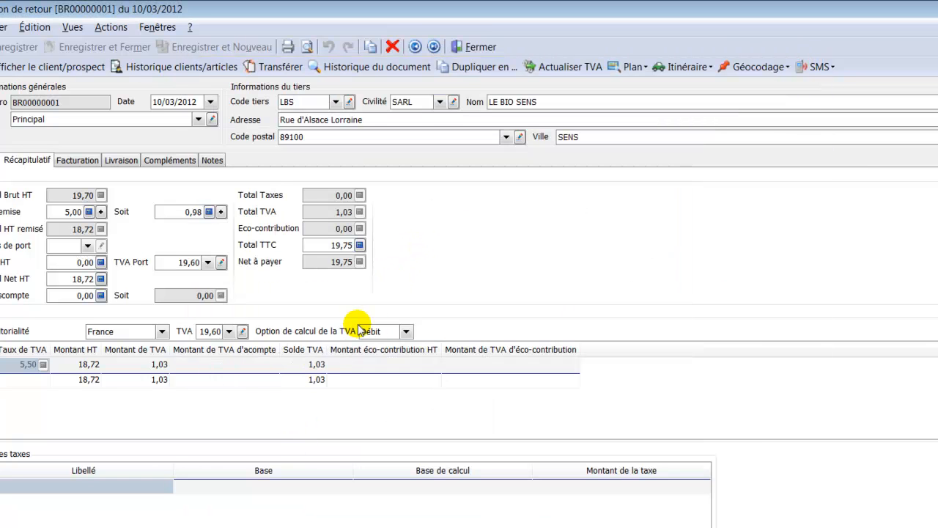
Prepare the transfer of the return slip into an Avoir dated 10/03/2012
click(275, 66)
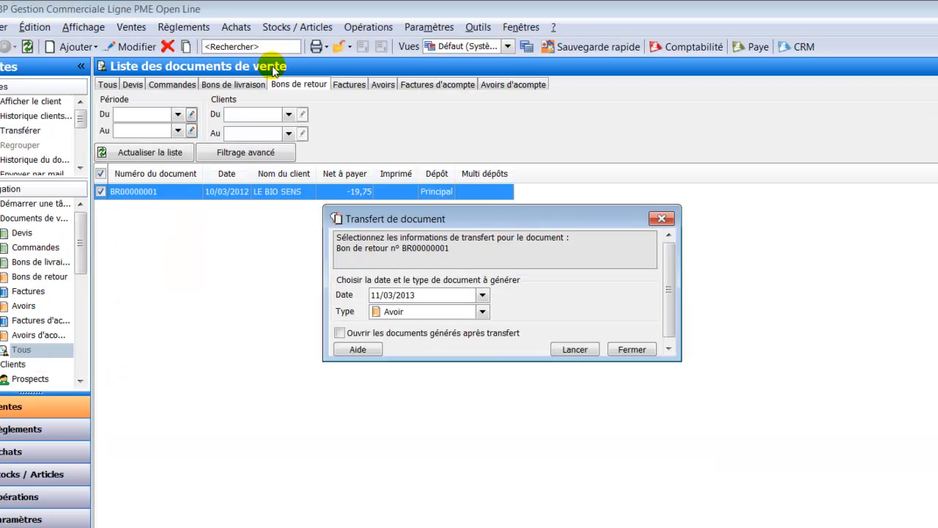
click(443, 295)
drag(443, 296, 314, 294)
click(335, 297)
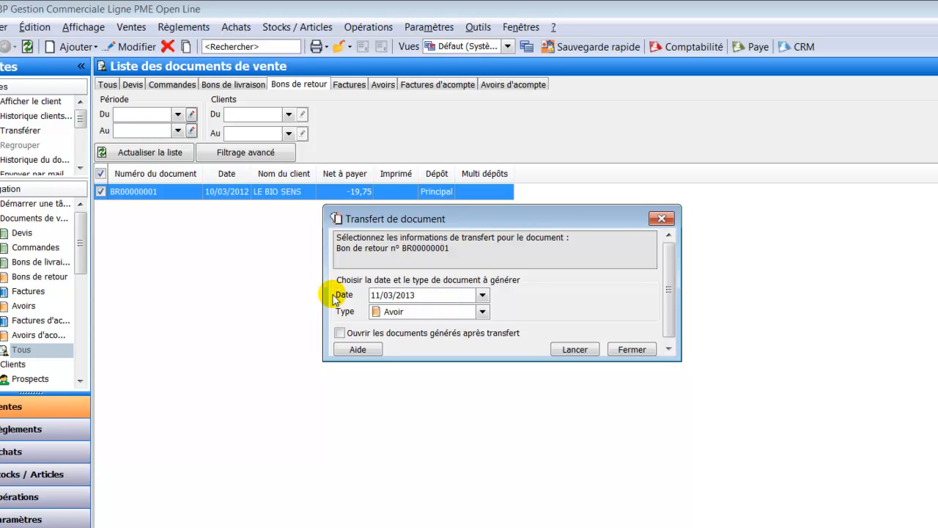
text(10/03)
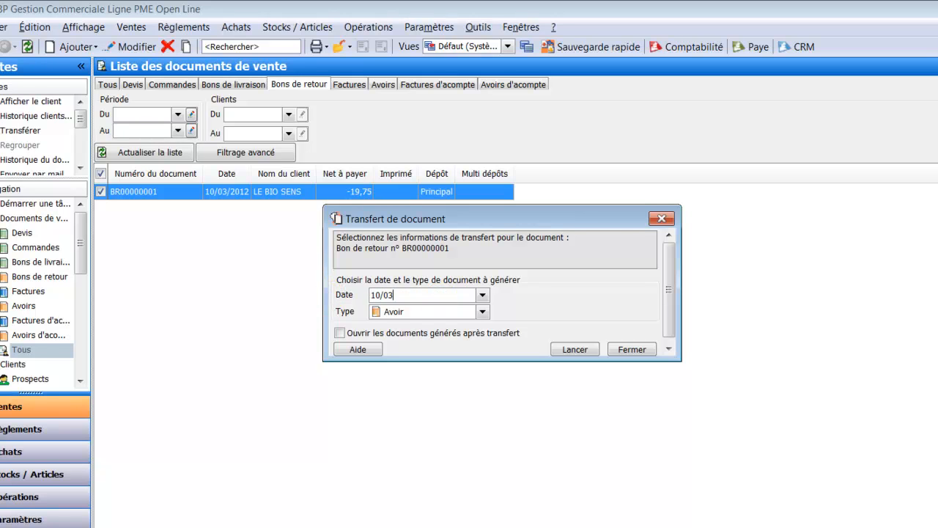
text(/2012)
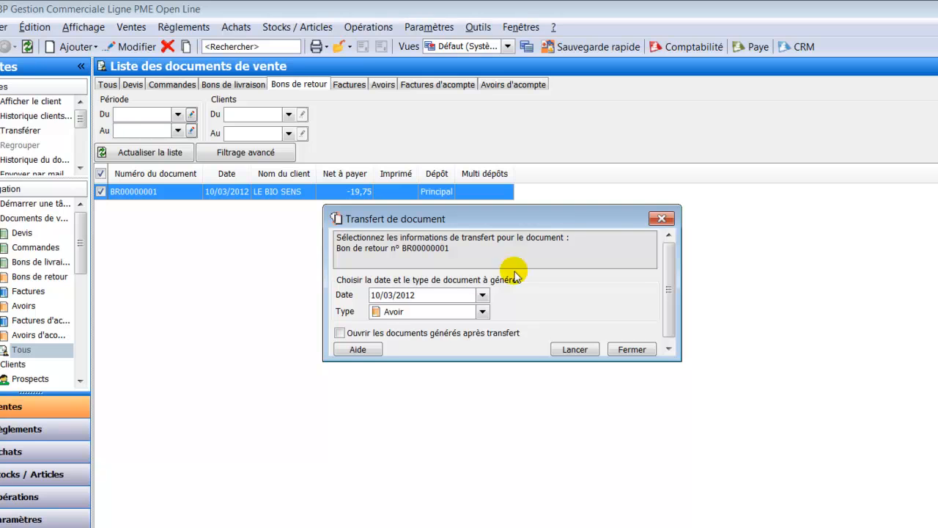
Launch the transfer and have the generated credit note opened on closing the transfer dialog
click(577, 351)
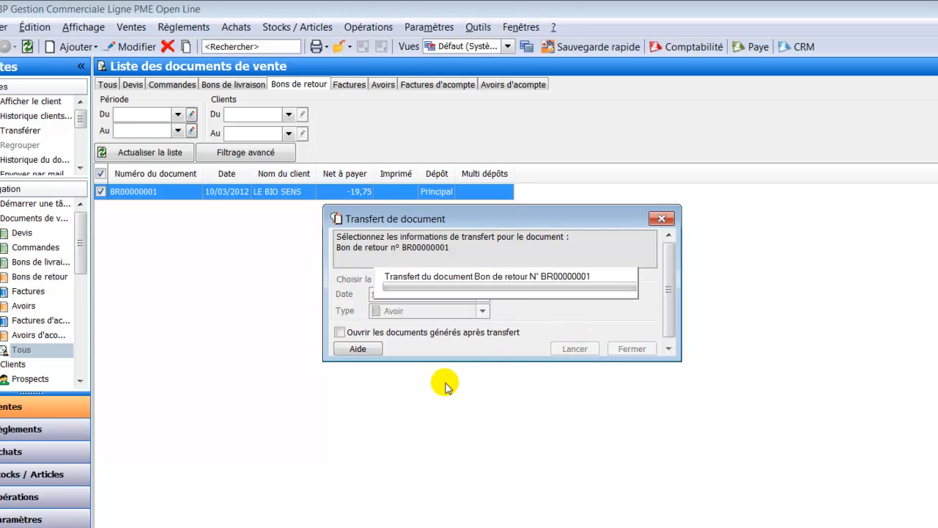
click(340, 282)
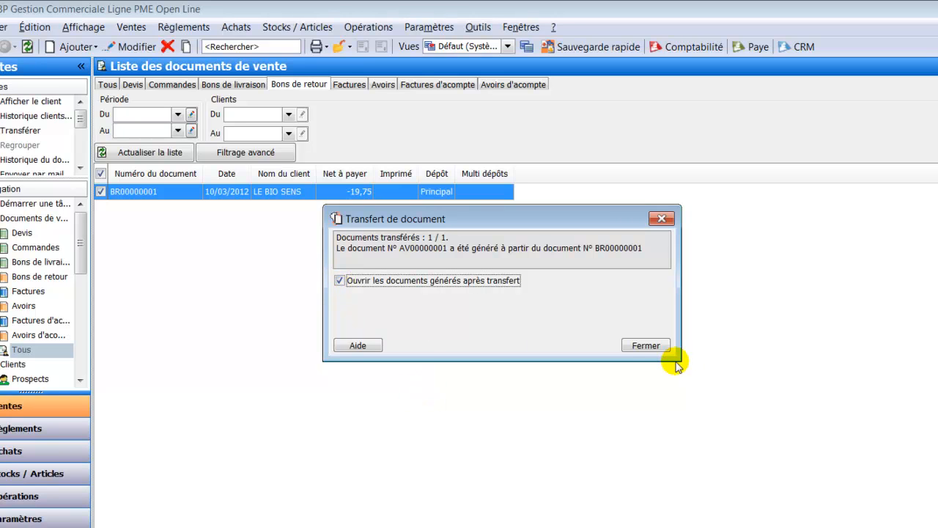
click(650, 346)
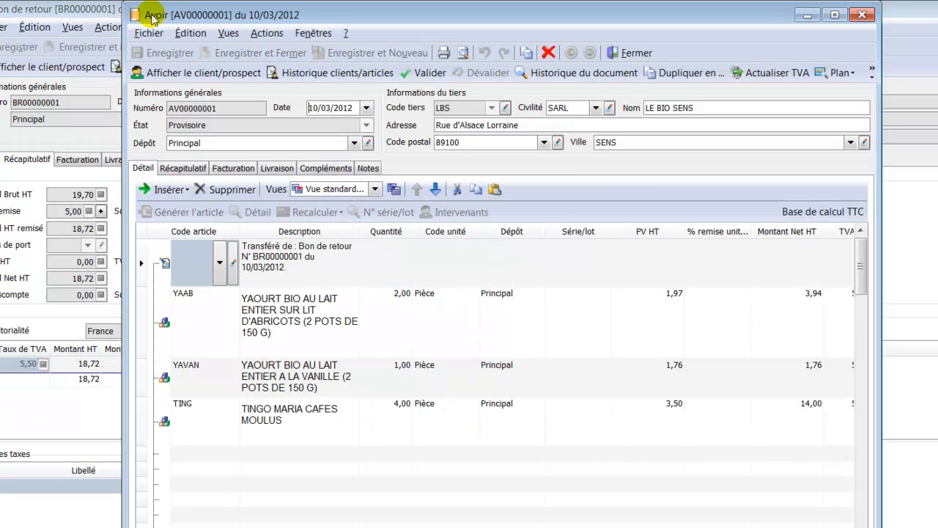
Preview the printed credit note, examine its customer details and article lines, and close the preview
click(460, 53)
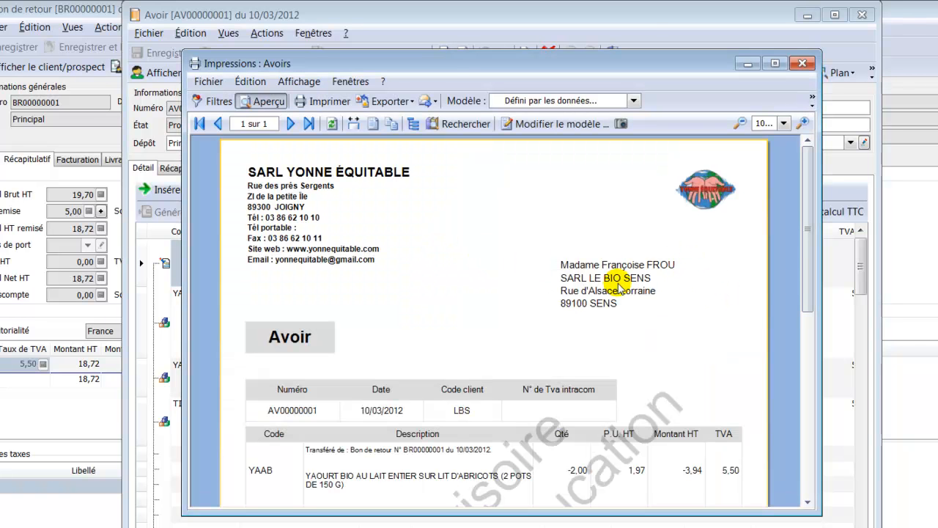
drag(811, 213, 775, 203)
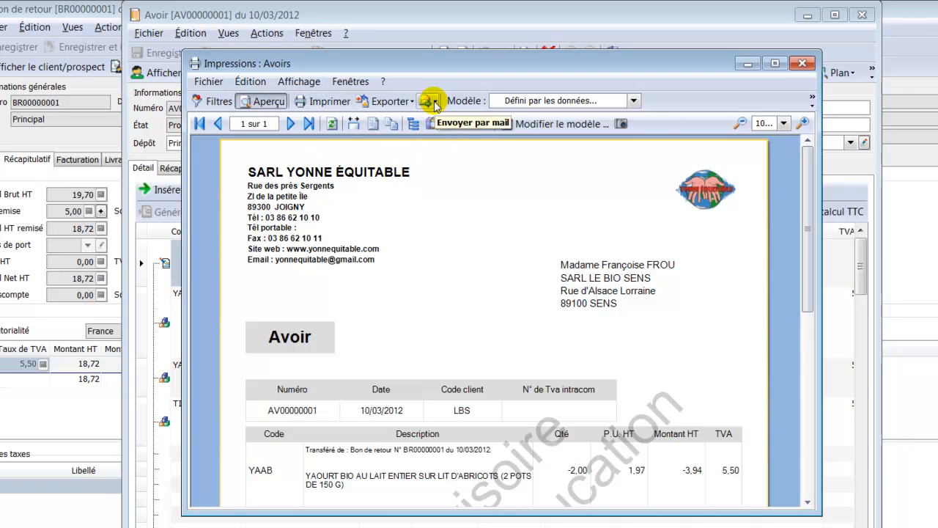
click(803, 65)
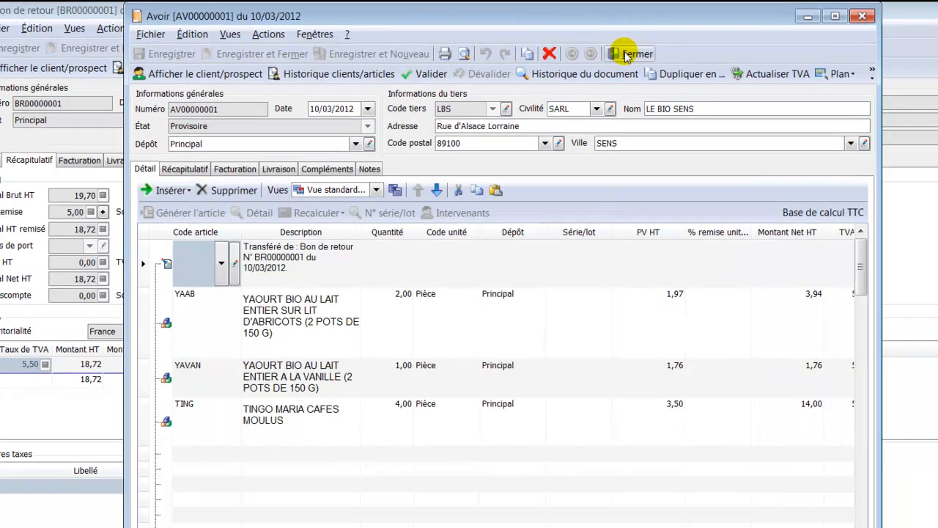
Close the credit note and the return slip, and go back to the start screen
click(630, 54)
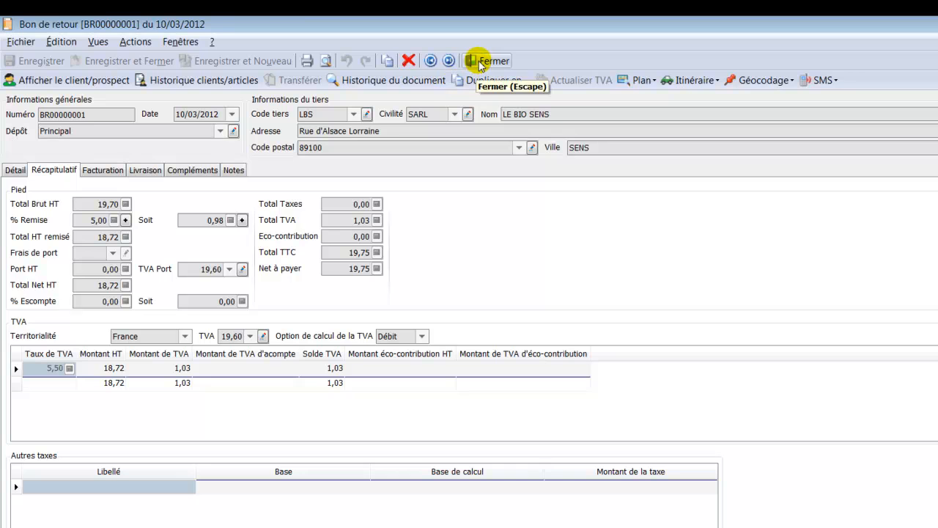
click(481, 63)
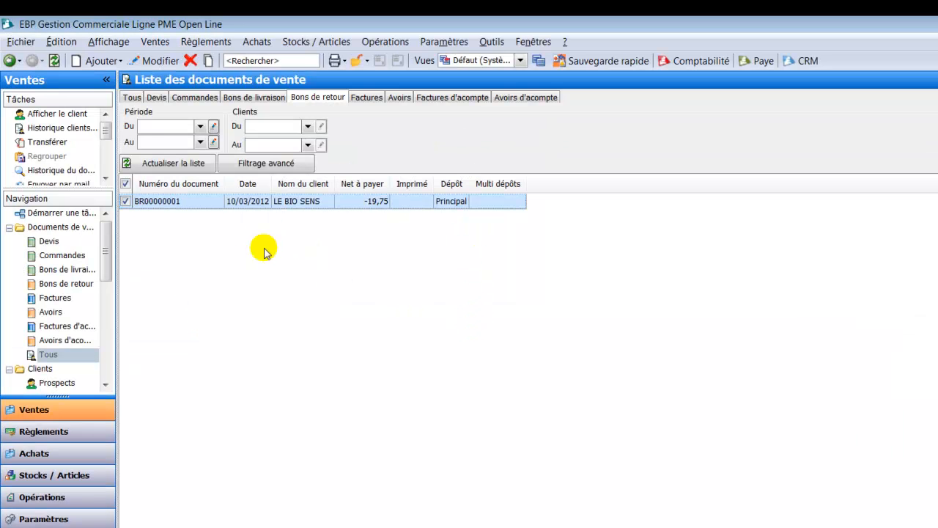
click(9, 61)
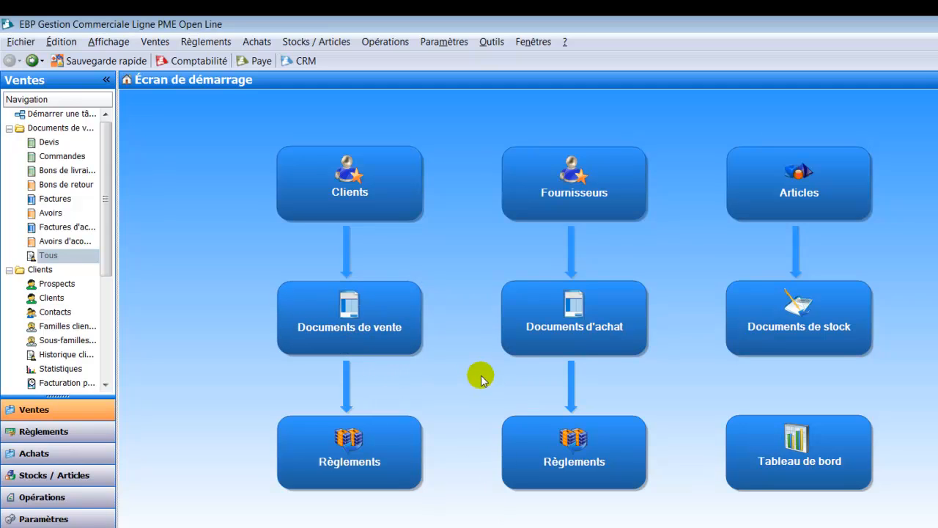
Open a blank credit note directly from the sales documents list, close it without saving, and return to the start screen
click(364, 317)
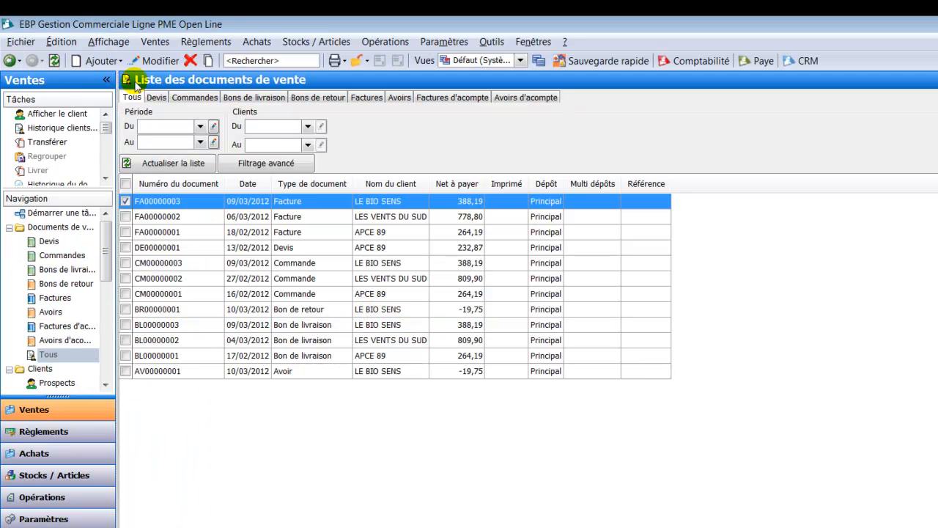
click(99, 61)
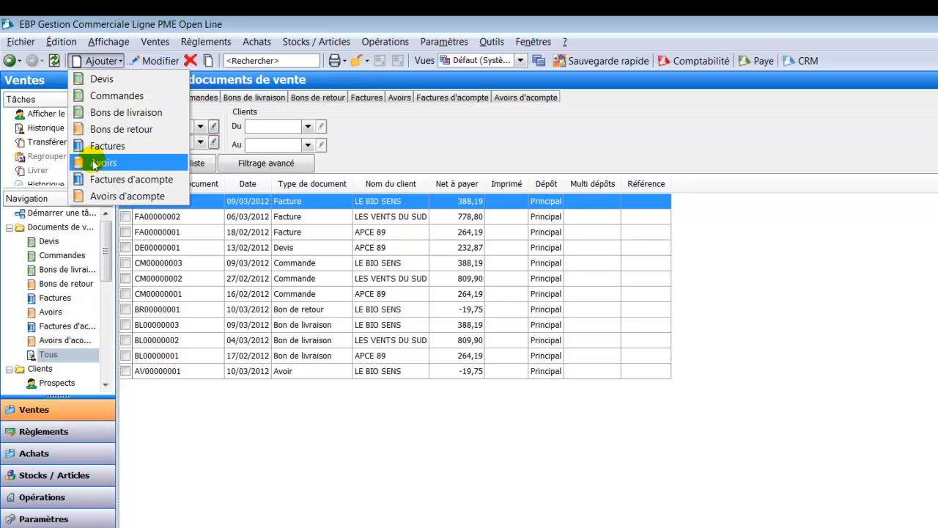
click(94, 162)
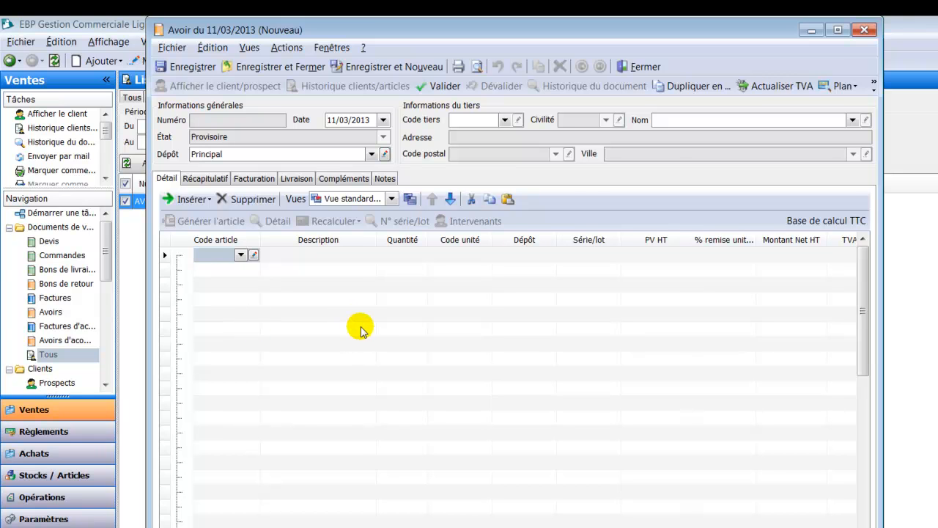
click(642, 67)
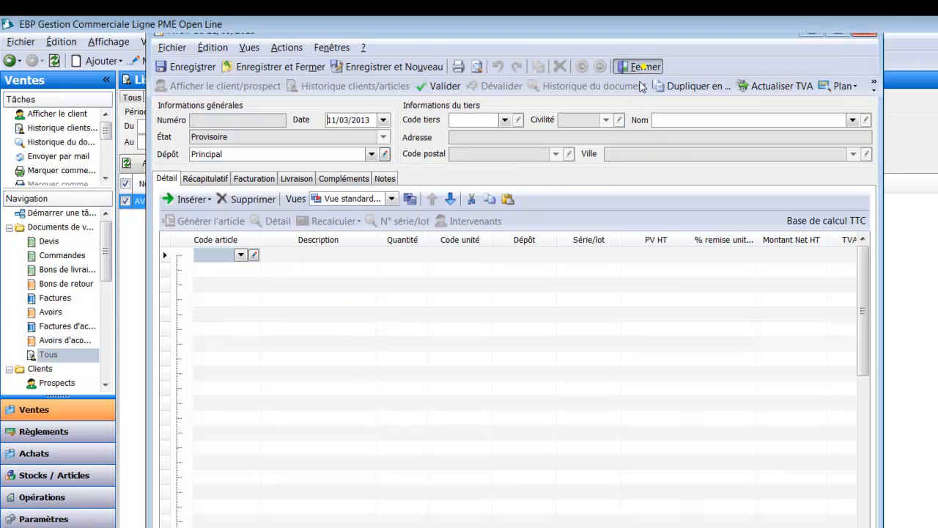
click(10, 61)
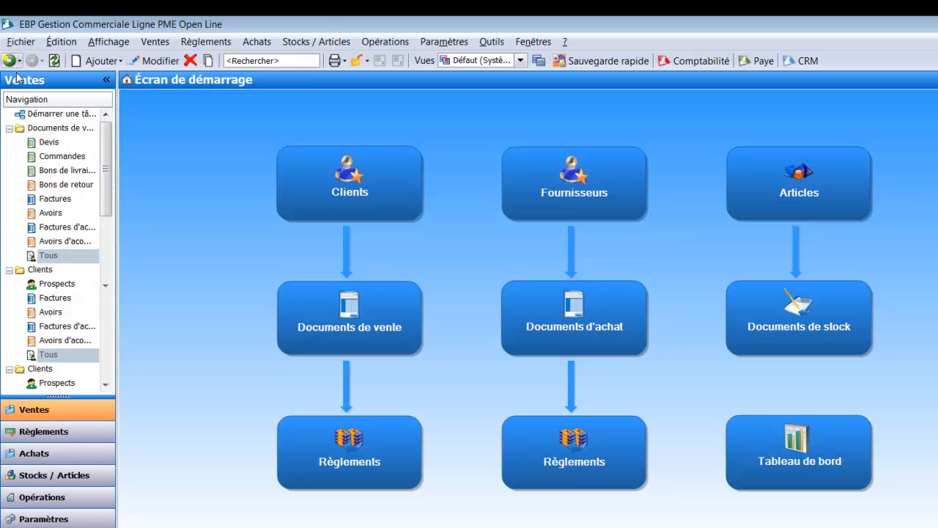